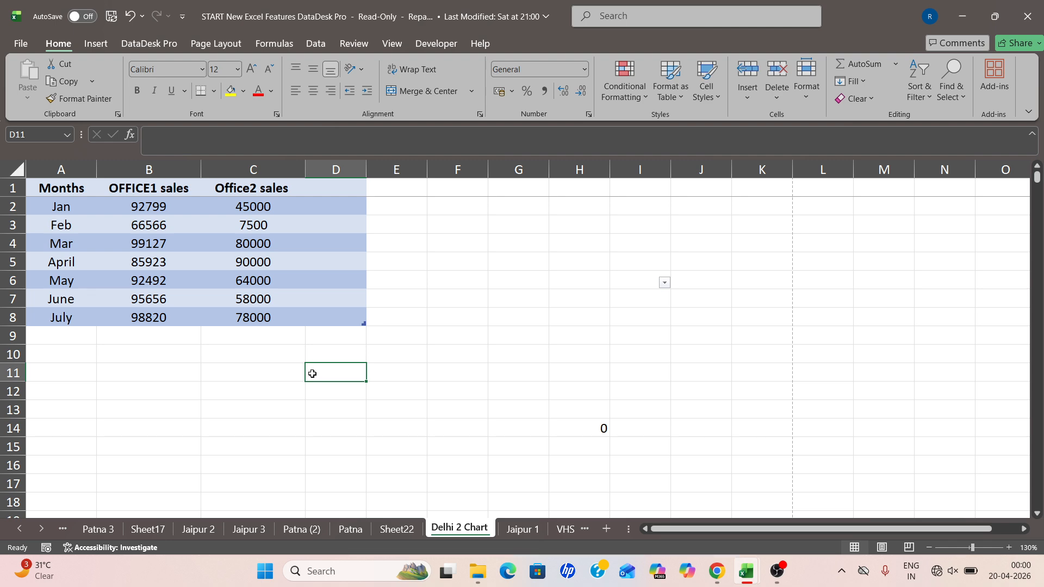
Look over the months and the Office1 and Office2 sales columns in the sales table
left_click_drag(60, 225, 273, 293)
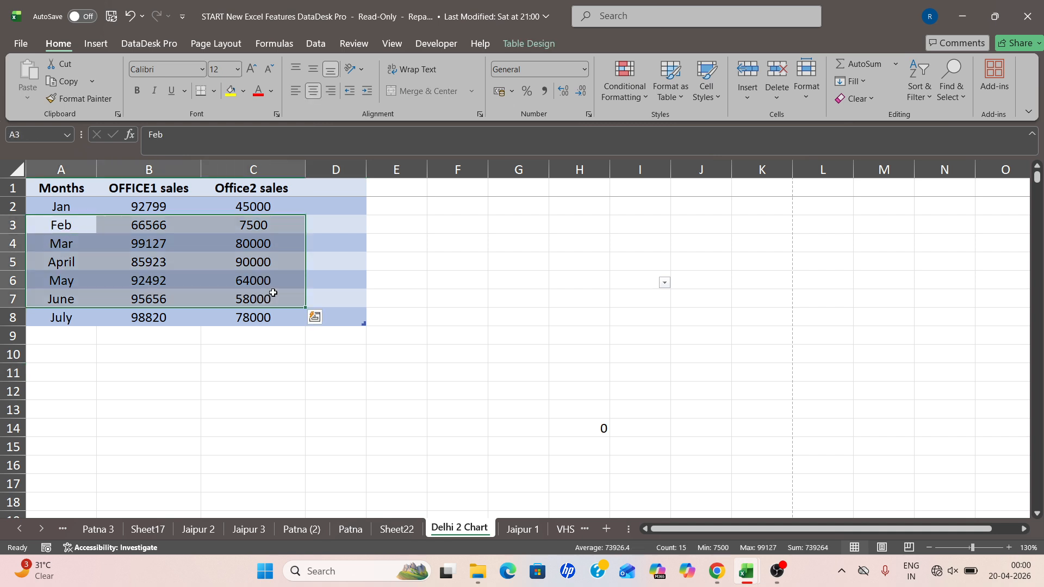
left_click(153, 161)
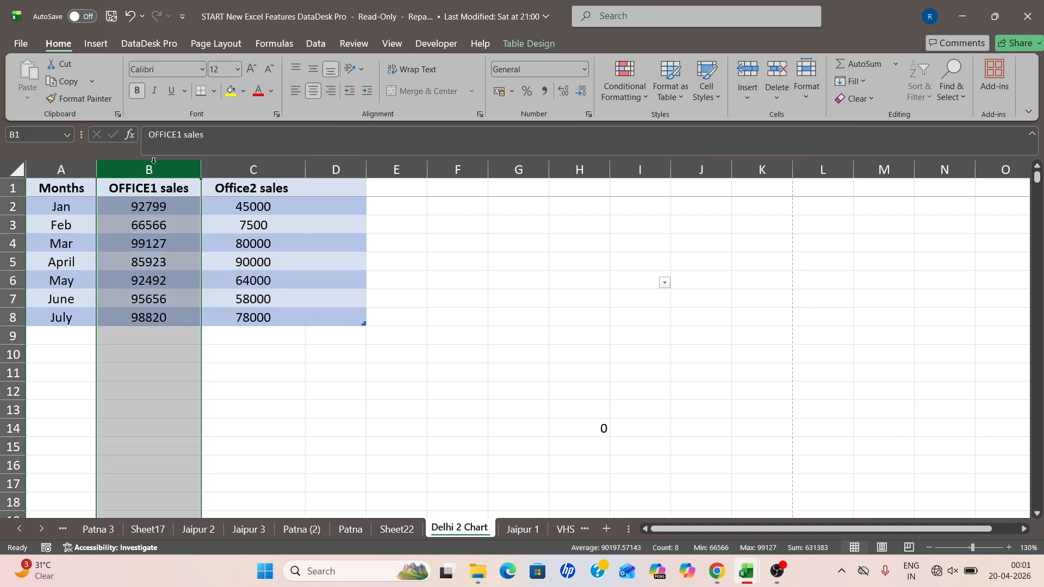
left_click(260, 171)
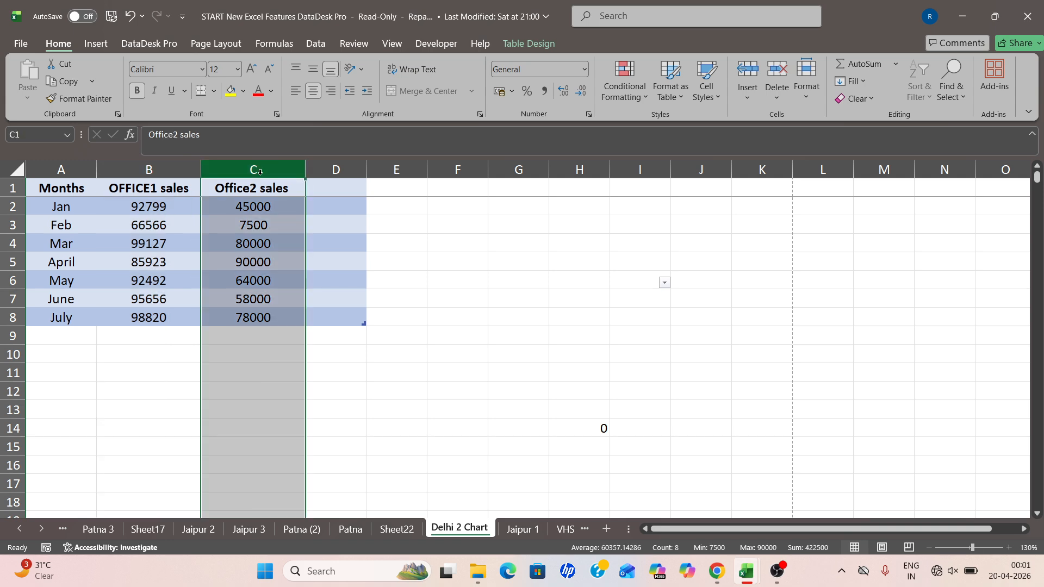
left_click(76, 205)
left_click(69, 224)
left_click(66, 240)
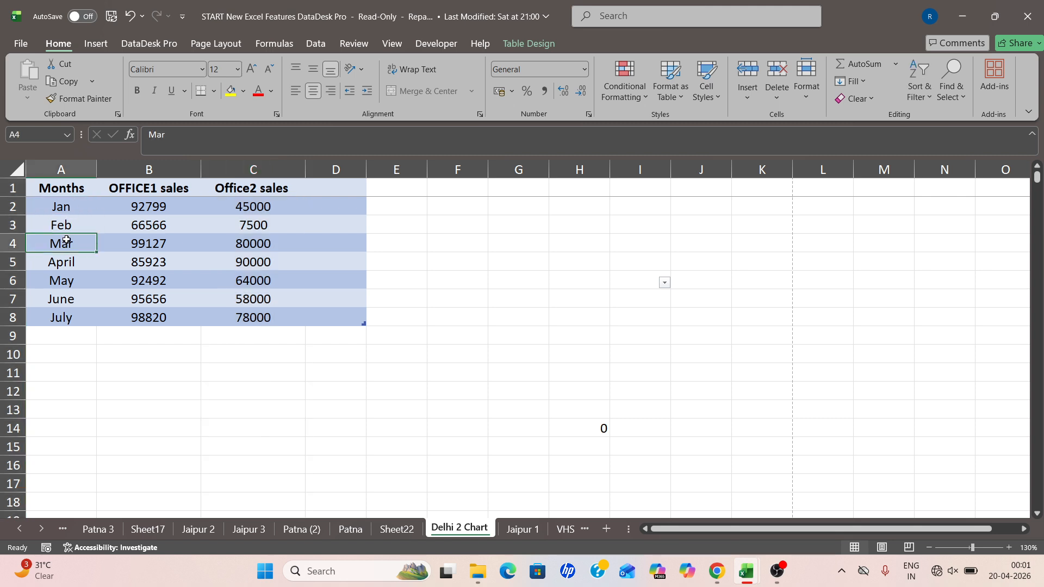
left_click(158, 348)
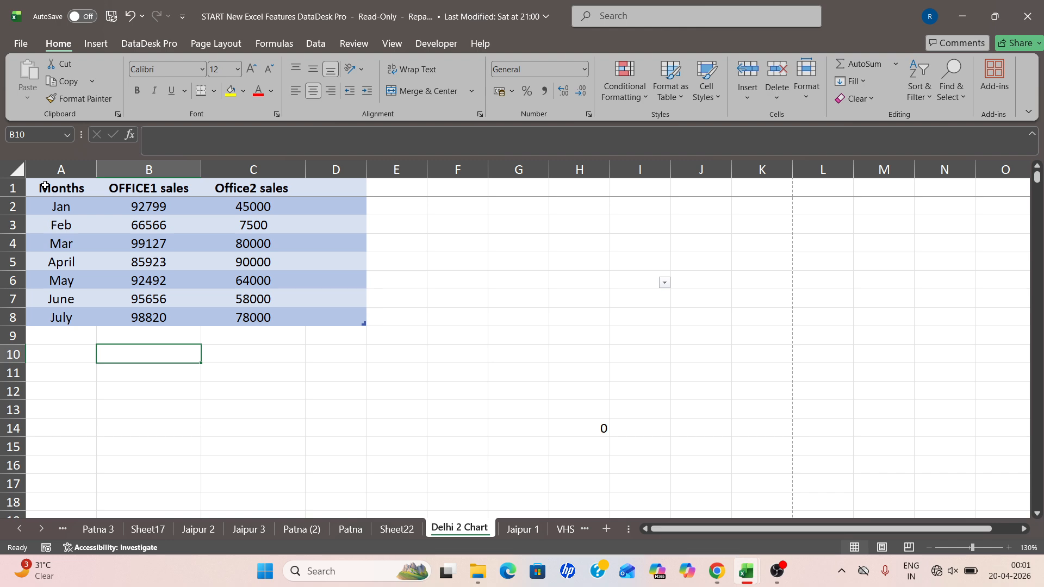
Insert the recommended Clustered Column chart from the sales table range A1:D8
left_click_drag(45, 186, 327, 321)
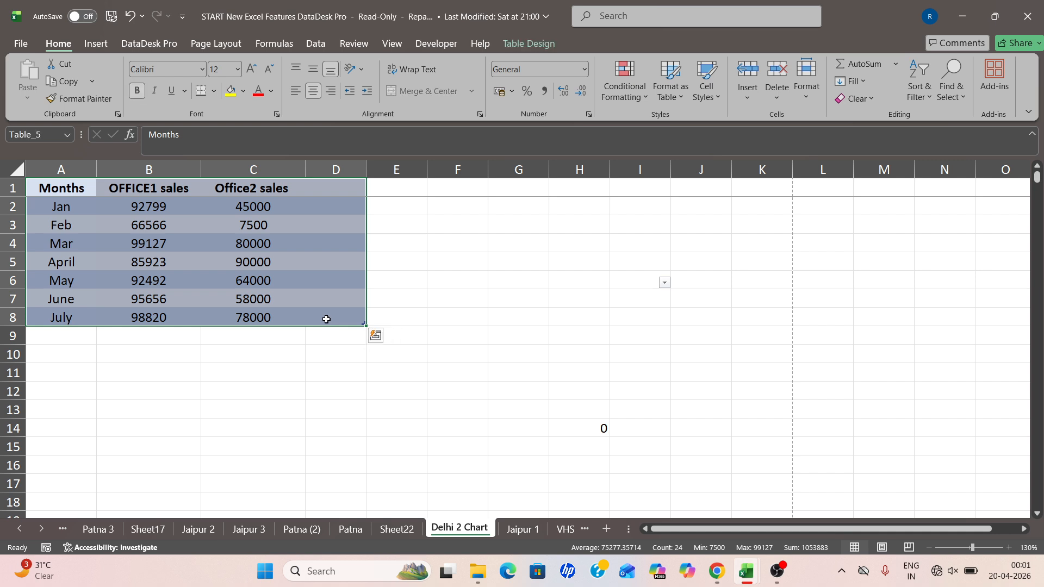
left_click(92, 46)
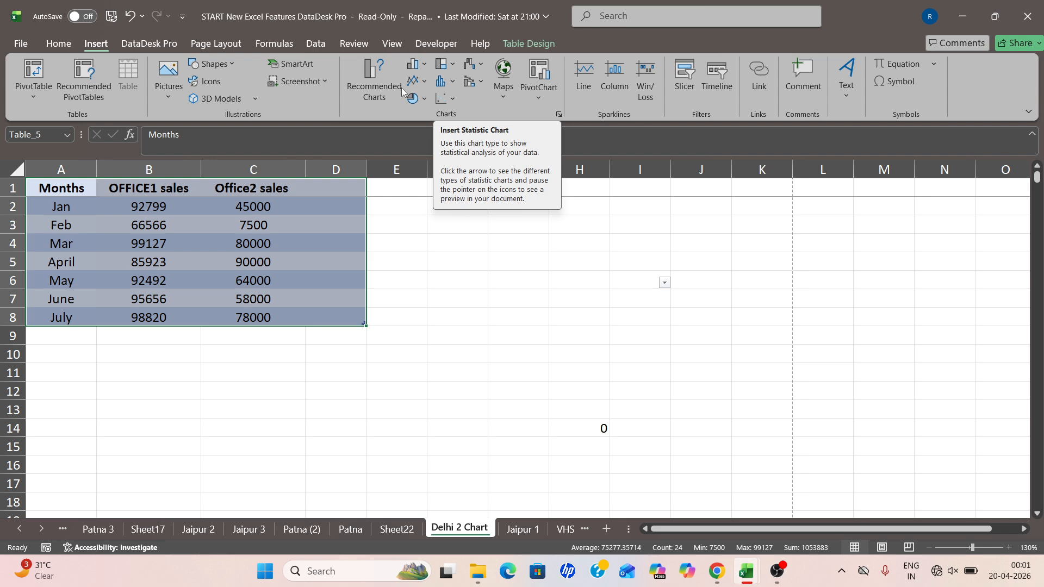
left_click(380, 77)
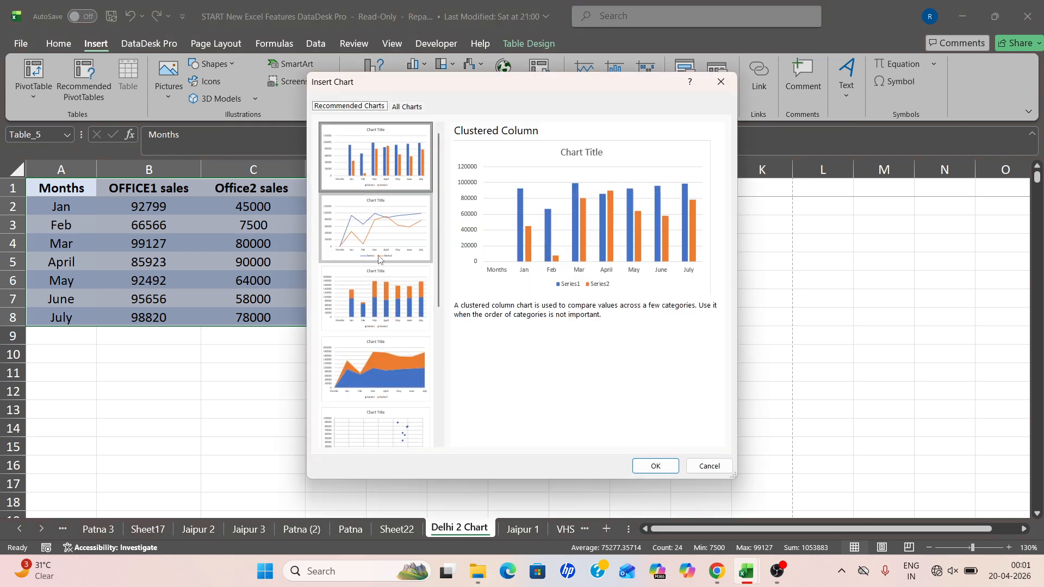
scroll(378, 299, "down", 3)
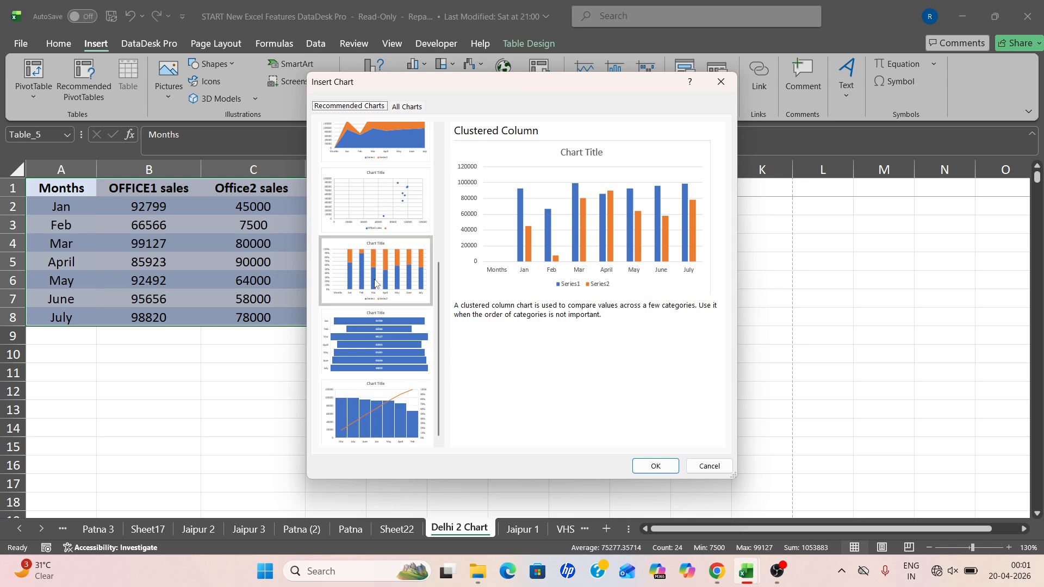
scroll(376, 281, "up", 5)
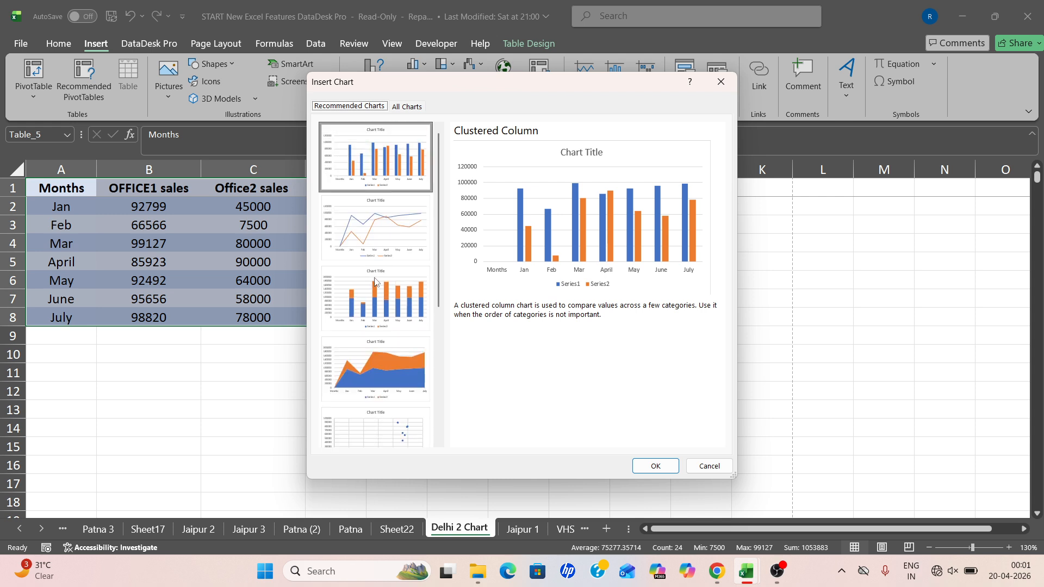
scroll(375, 282, "down", 5)
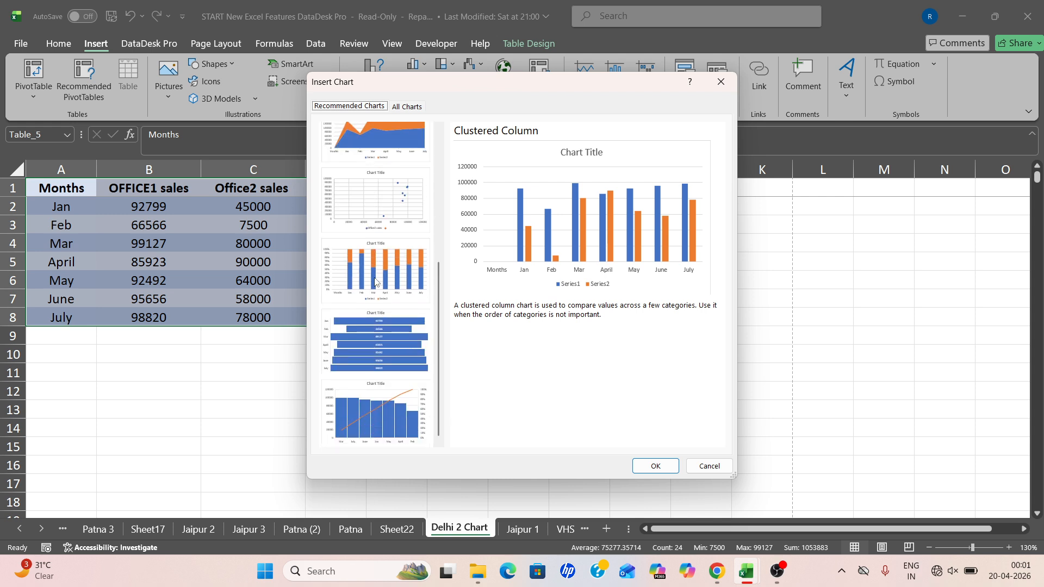
scroll(375, 282, "up", 5)
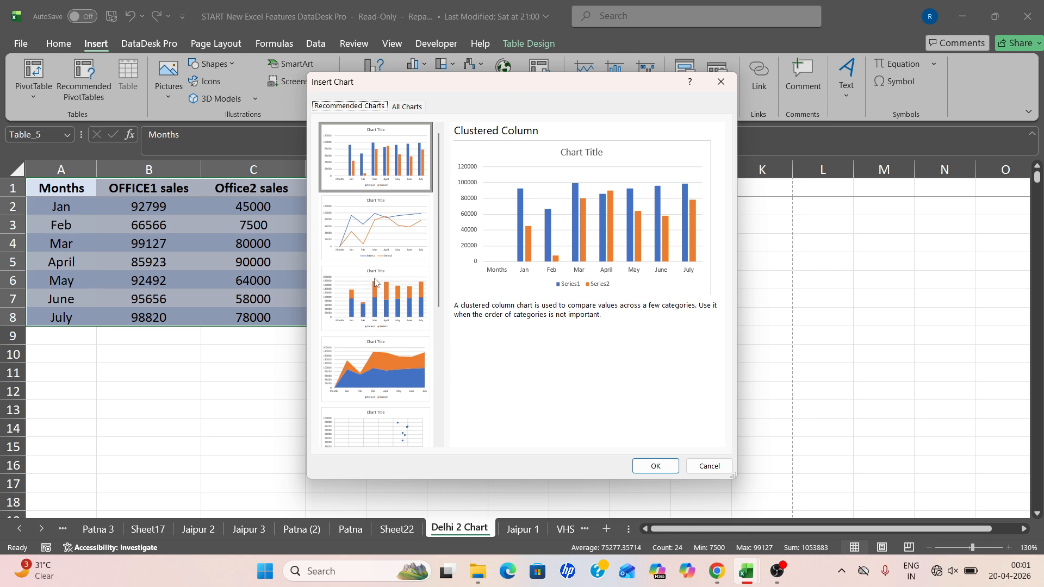
left_click(359, 176)
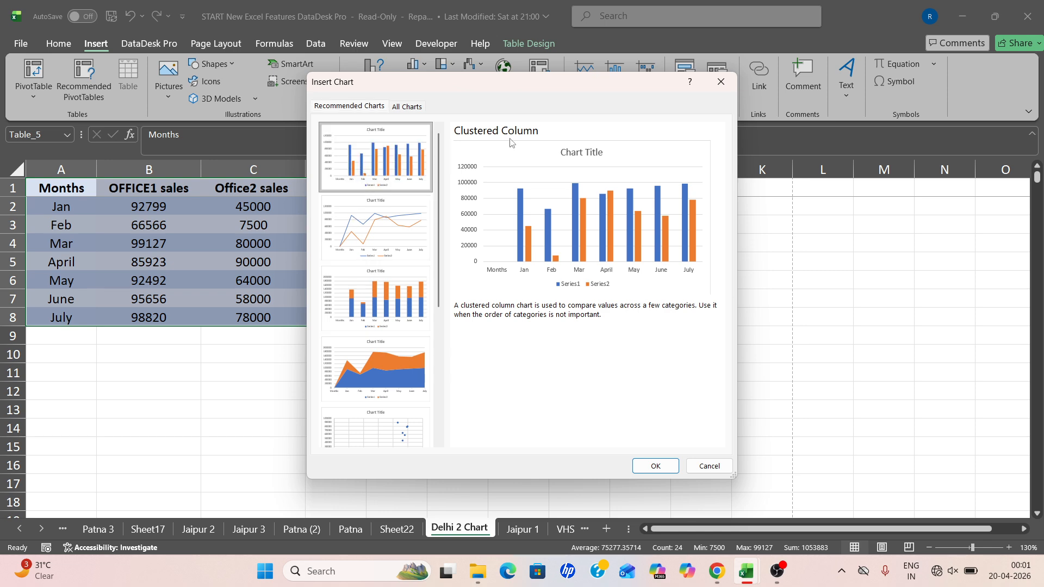
left_click(657, 467)
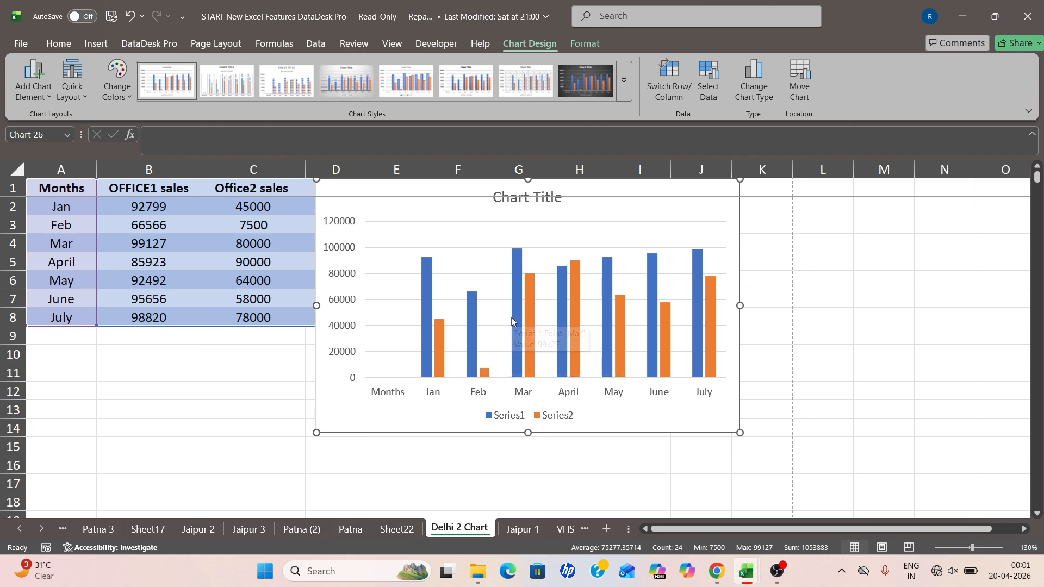
Delete the clustered column chart from the sheet
mouse_move(512, 321)
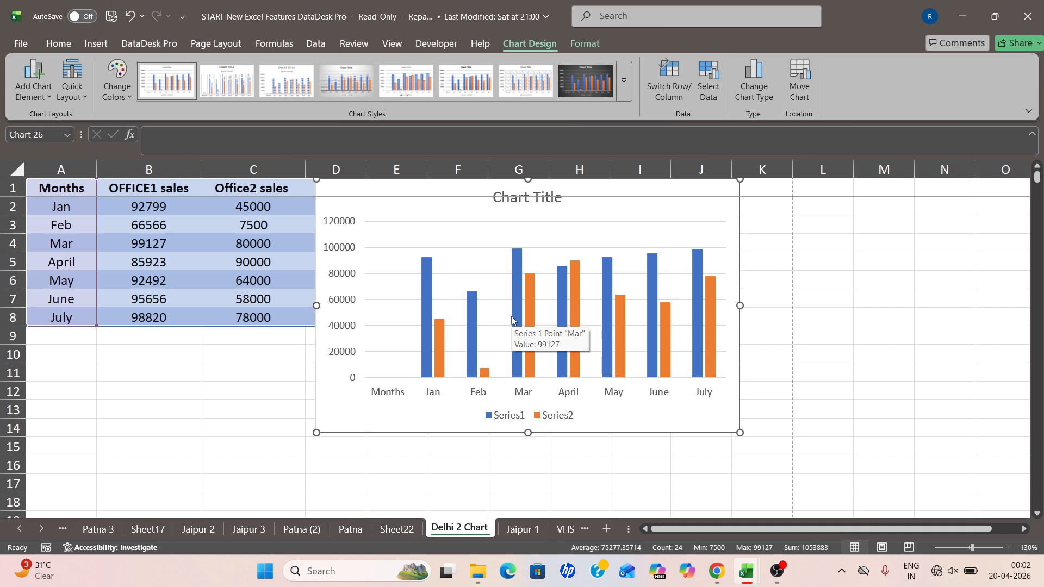
left_click(422, 209)
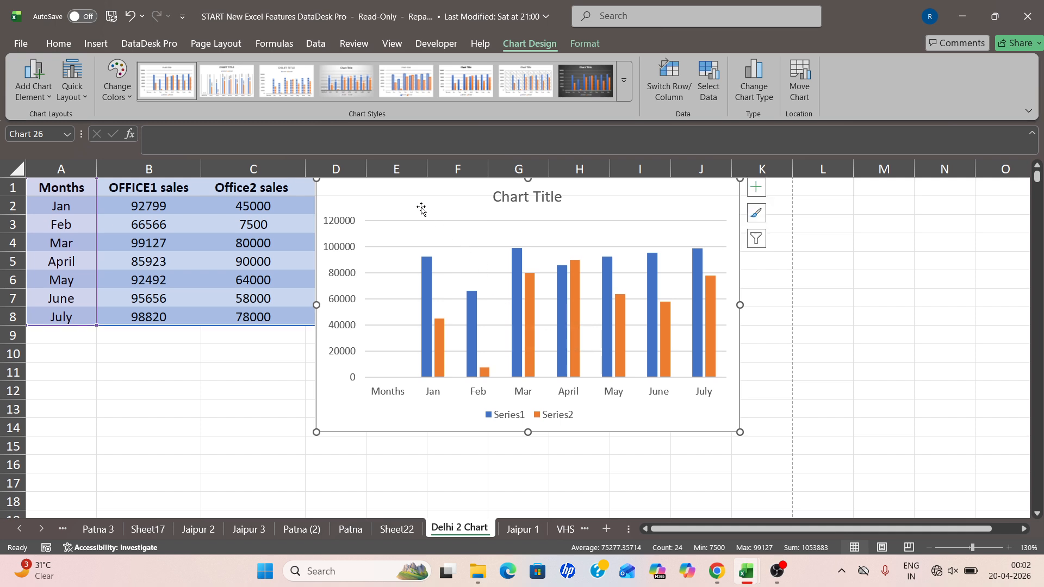
key("Delete")
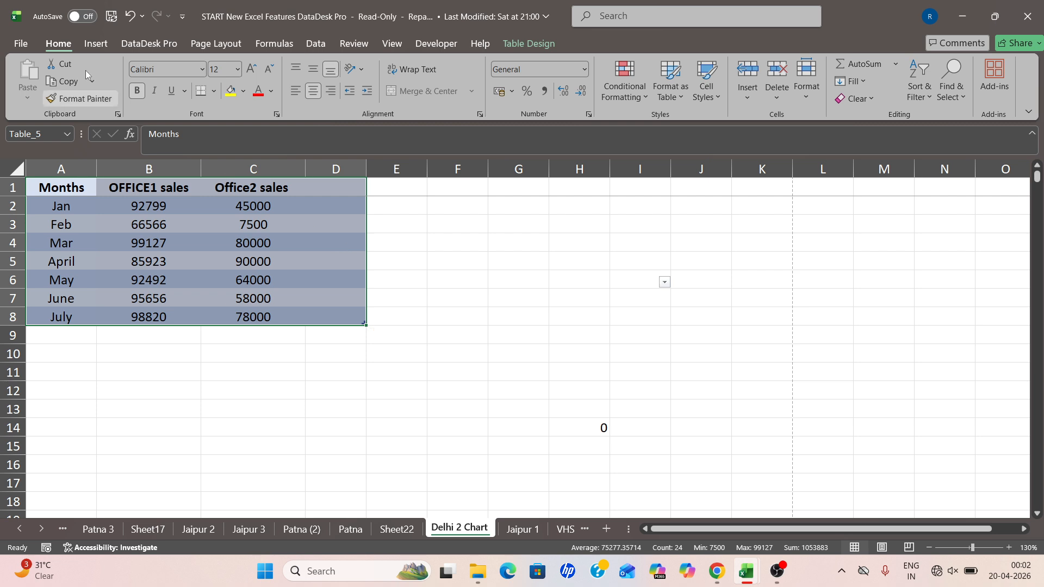
Insert a 2-D Clustered Column chart from the table range A1:D8 and move it clear of the data, beside the table
left_click(95, 47)
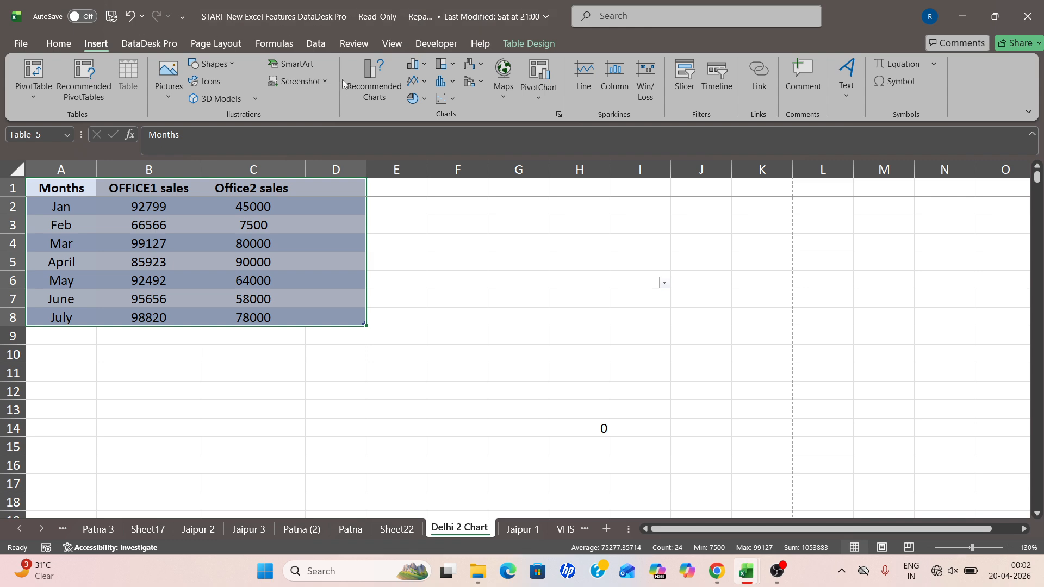
left_click(427, 63)
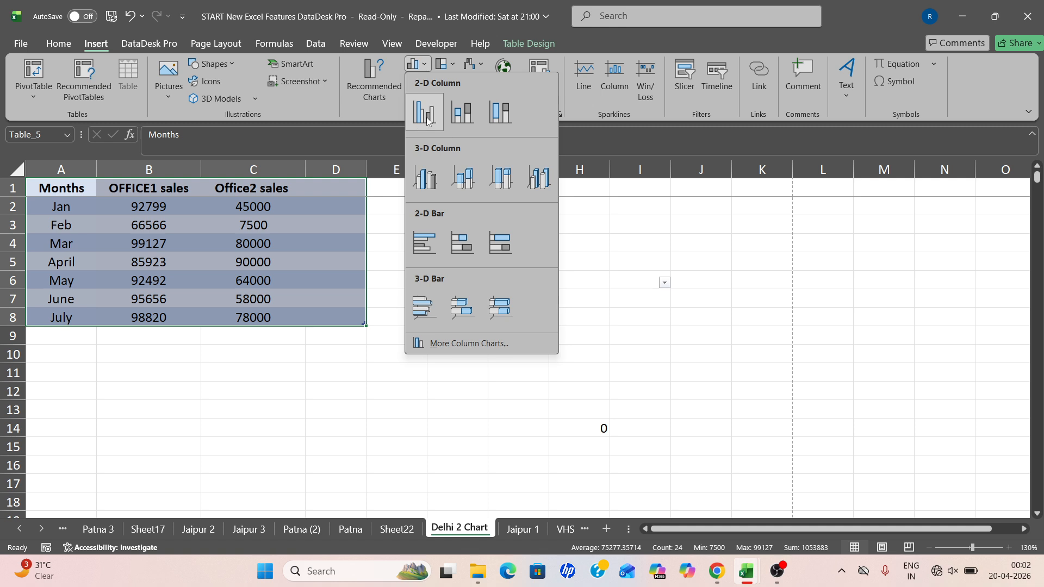
left_click(427, 118)
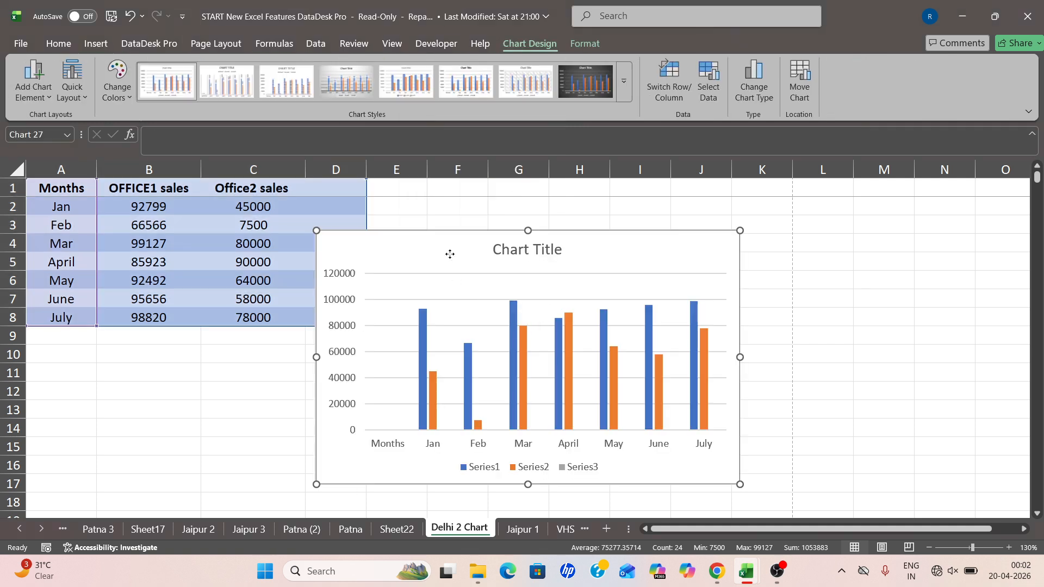
left_click_drag(450, 254, 514, 227)
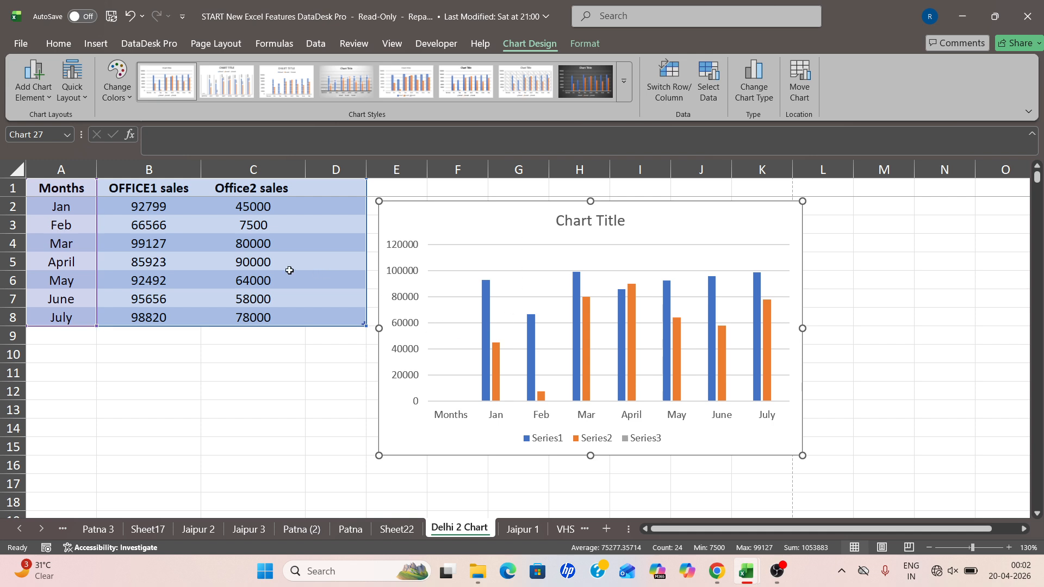
Set the February Office2 sales in cell C3 to 78950
left_click(248, 228)
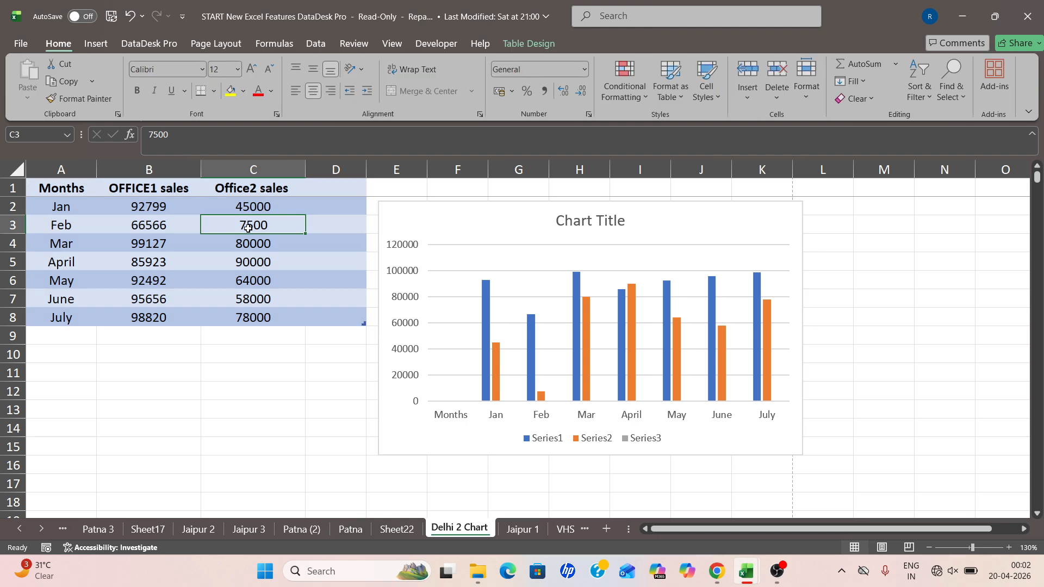
type("78950")
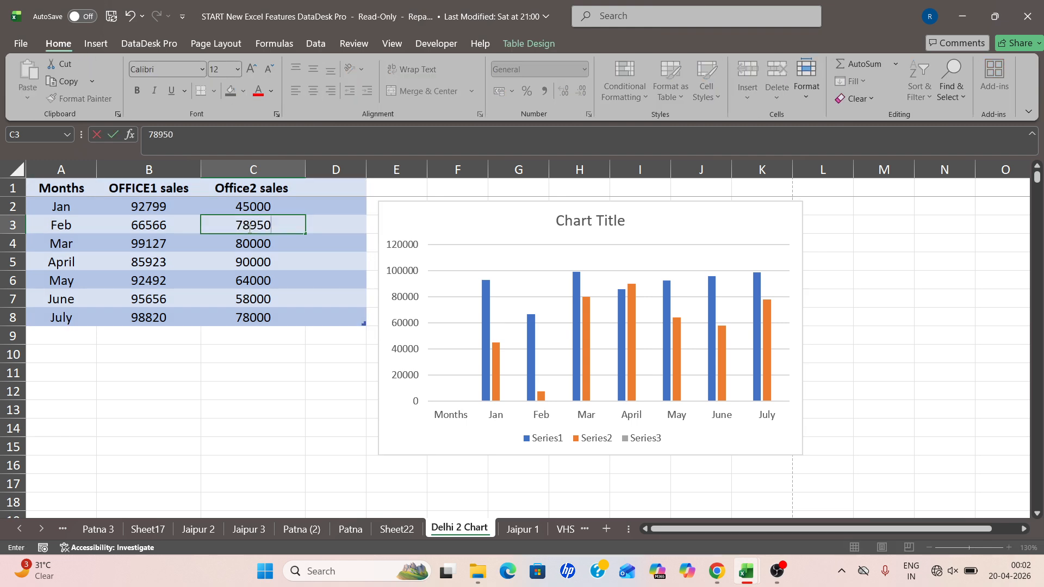
key("Return")
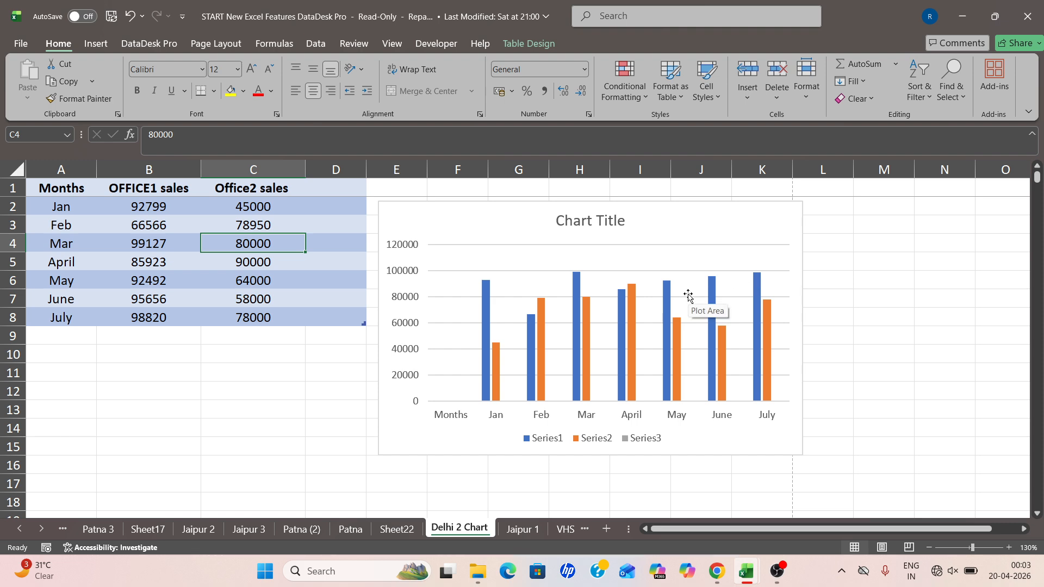
Apply the second preset chart style, with rotated data labels above the columns and the legend under the title
left_click(509, 242)
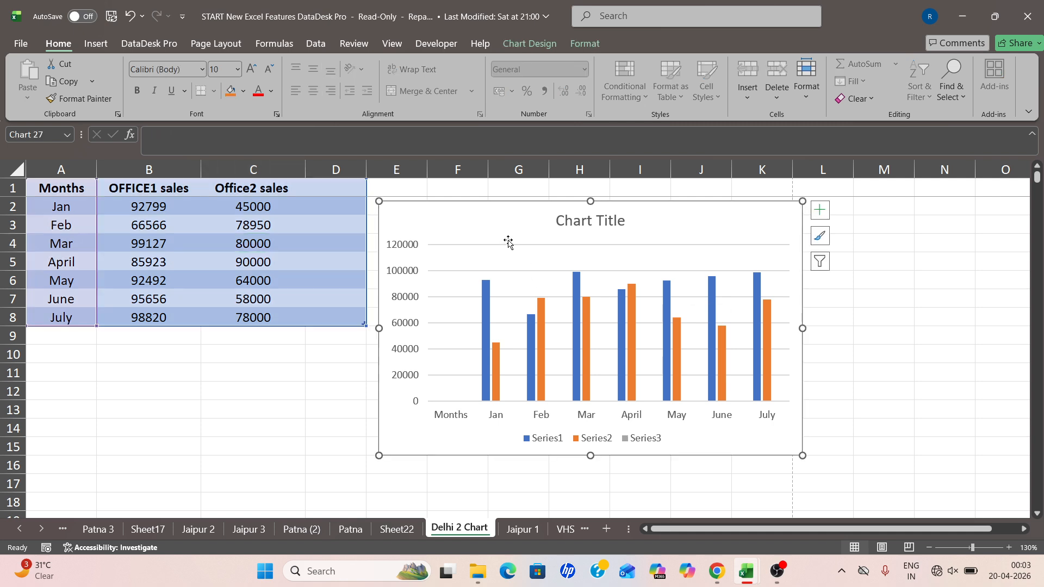
left_click(524, 44)
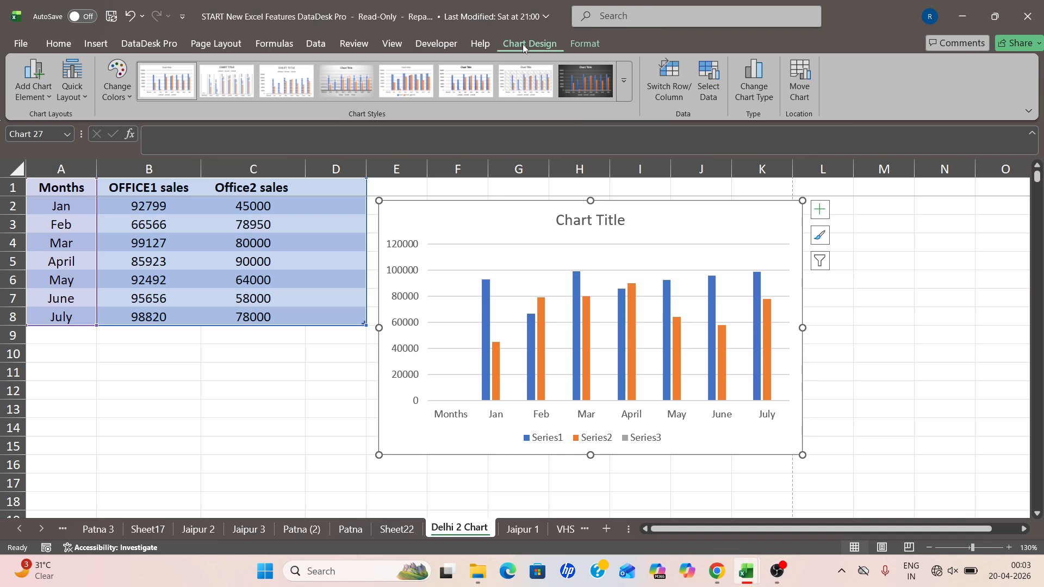
left_click(236, 83)
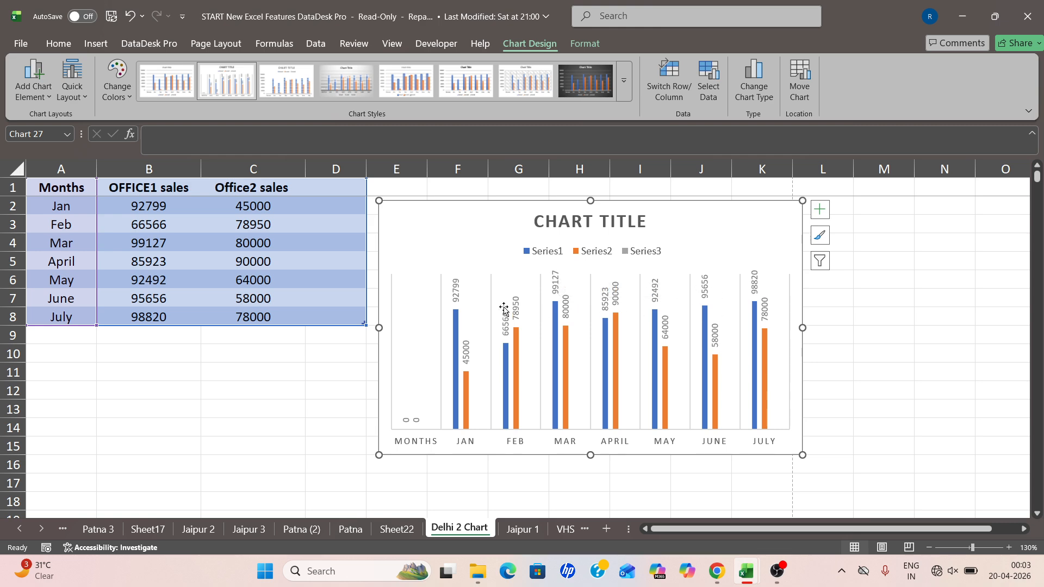
mouse_move(569, 339)
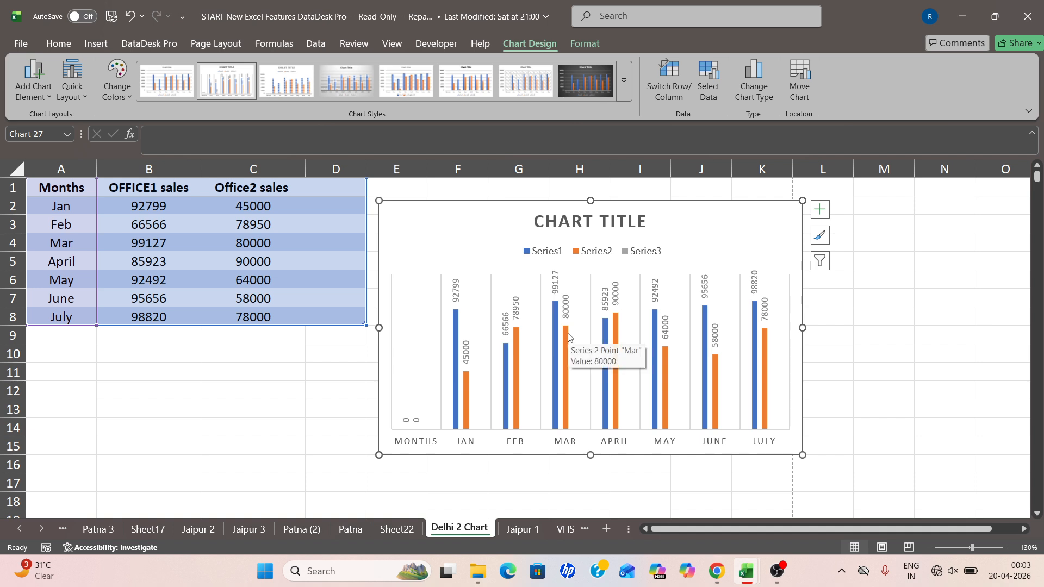
Replace the chart title with "OFFICE SALES PERFORMANCE"
left_click(596, 225)
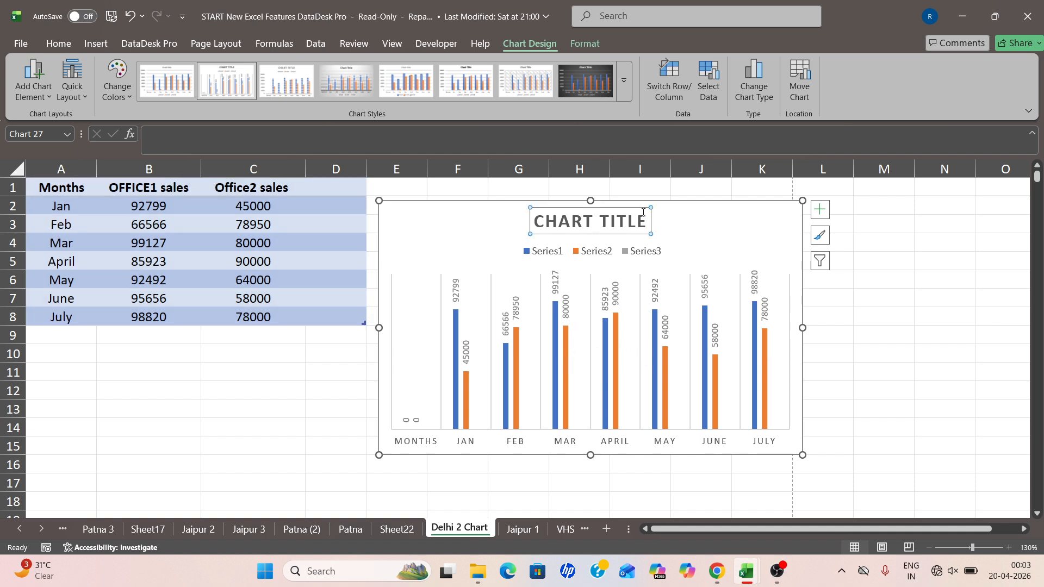
left_click(646, 219)
key("BackSpace")
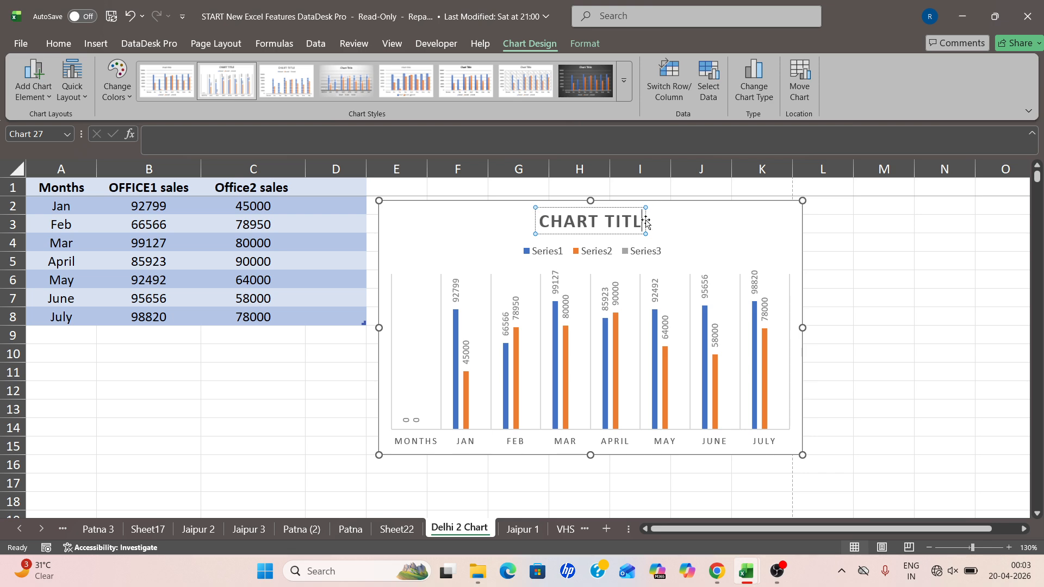
key("BackSpace")
key("BackSpace")
key("BackSpace")
key("BackSpace")
key("BackSpace")
key("BackSpace")
key("BackSpace")
key("BackSpace")
key("BackSpace")
key("BackSpace")
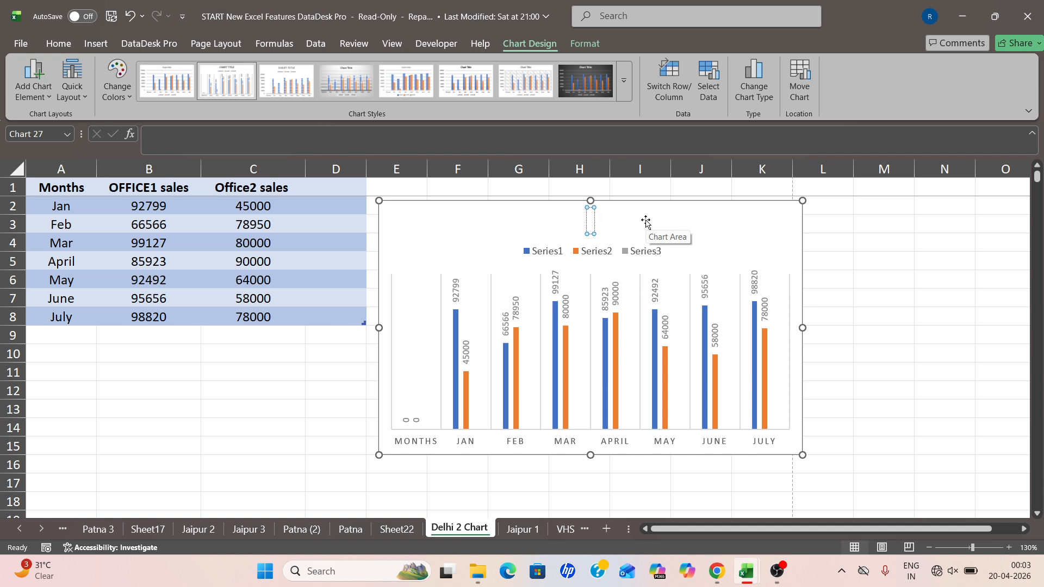
type("OFFICE")
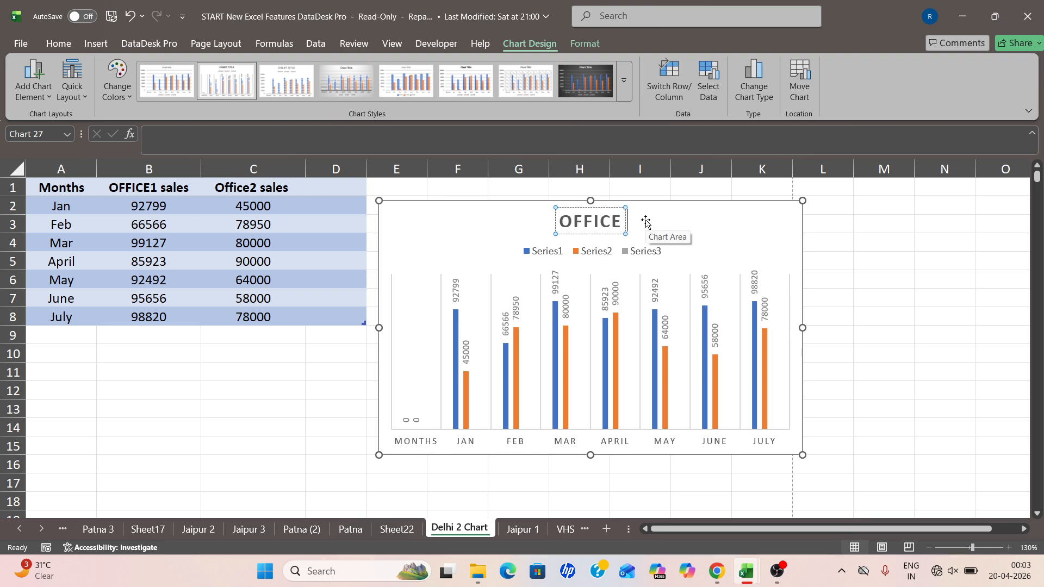
type(" SALES")
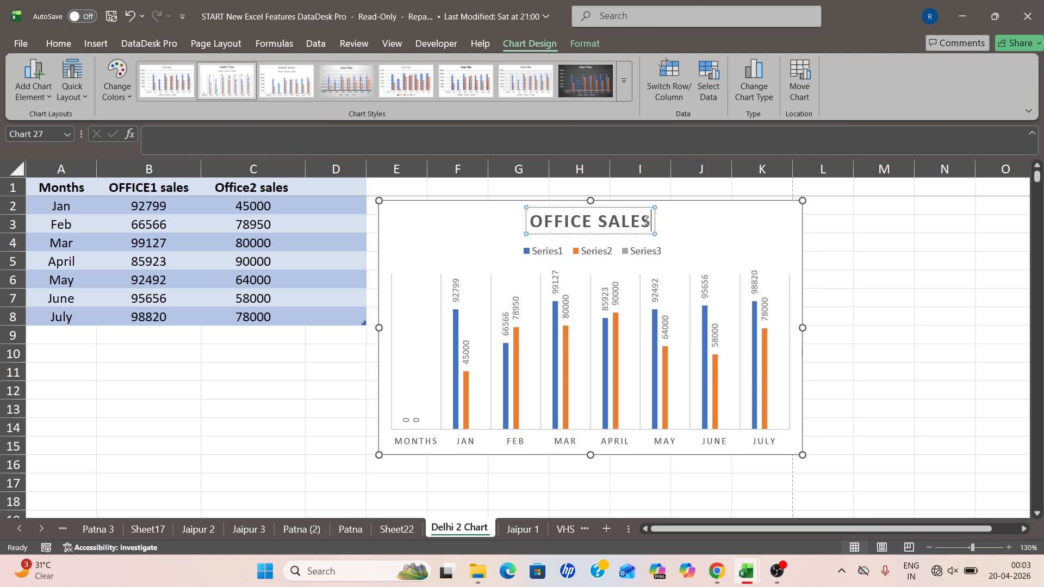
type(" PERFOR")
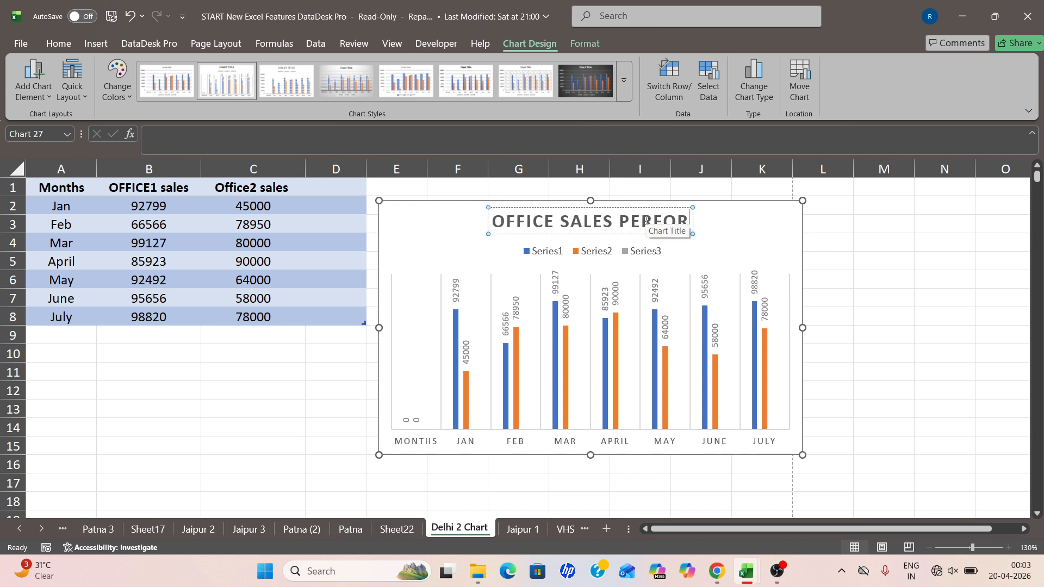
type("MANCE")
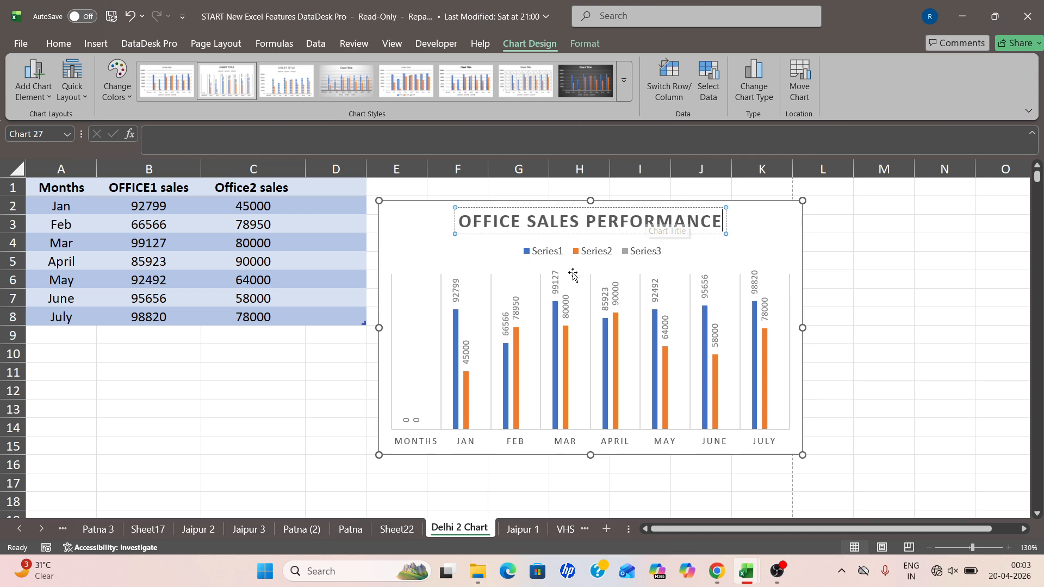
left_click(483, 260)
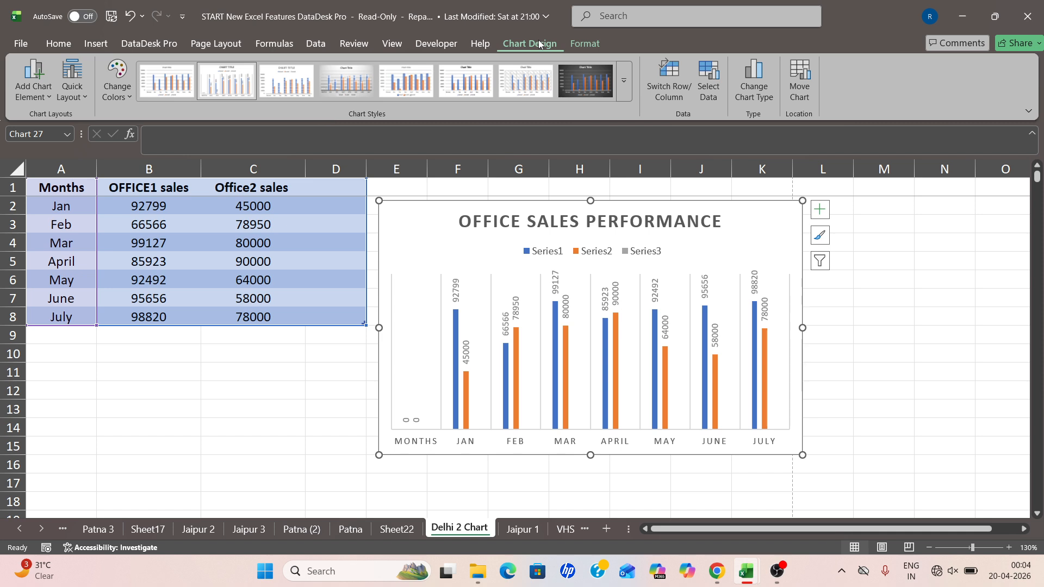
Switch the chart's rows and columns, and switch them back so the months are on the horizontal axis
left_click(681, 77)
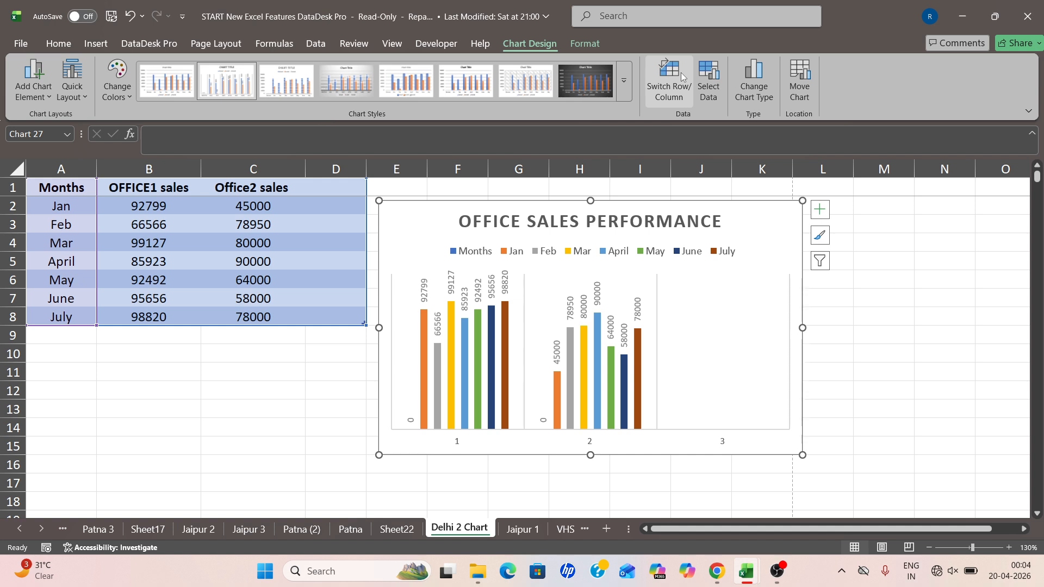
left_click(665, 79)
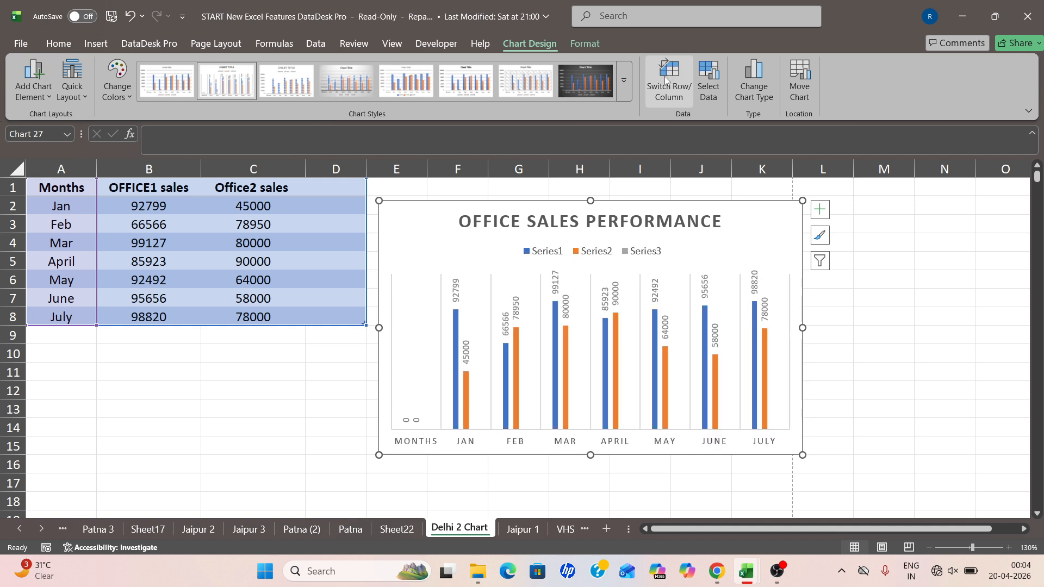